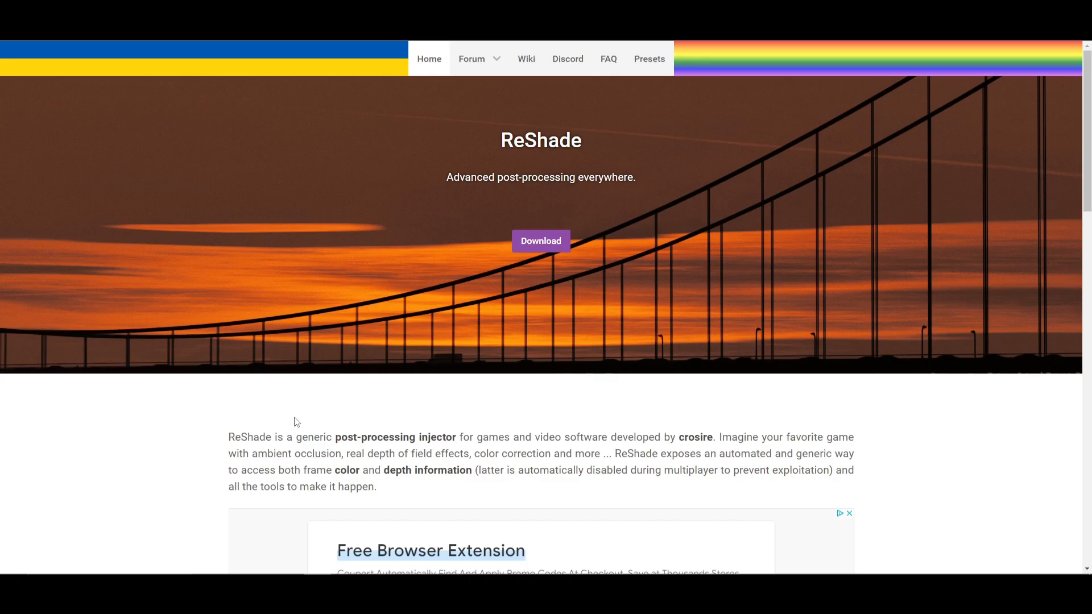
pyautogui.scroll(-1, 298, 419)
pyautogui.scroll(-3, 245, 445)
pyautogui.scroll(4, 238, 302)
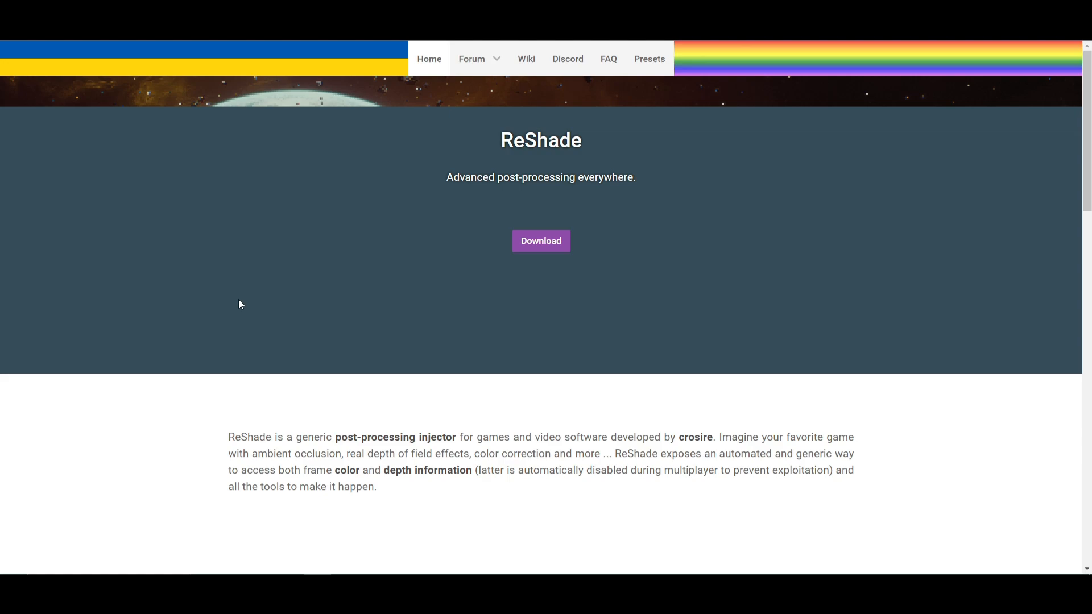
pyautogui.scroll(-3, 238, 299)
pyautogui.scroll(-3, 239, 304)
pyautogui.scroll(-3, 240, 306)
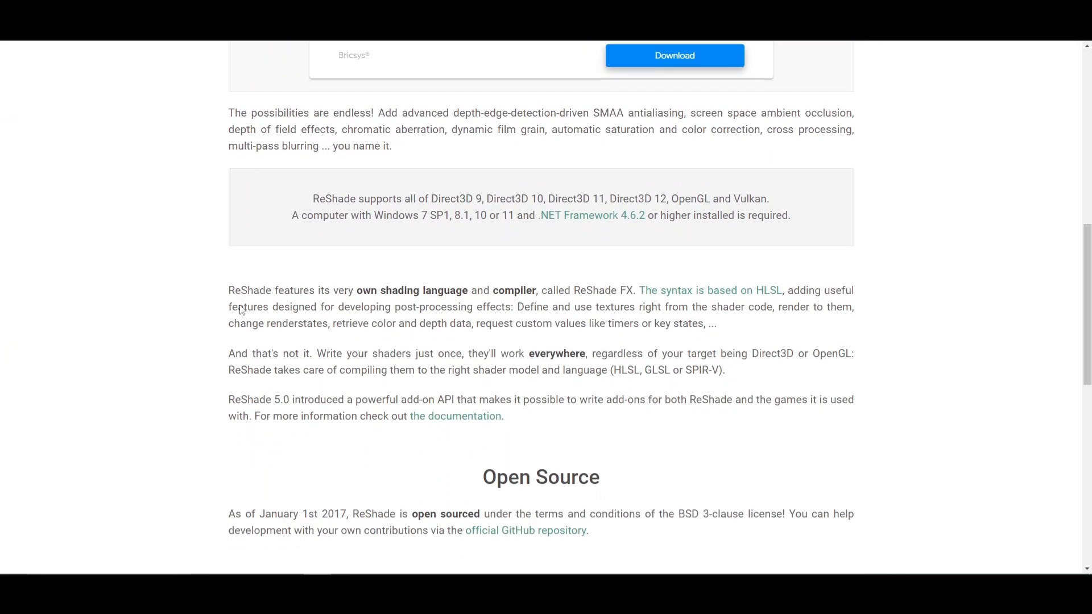
pyautogui.scroll(-2, 241, 309)
pyautogui.scroll(-3, 241, 309)
pyautogui.scroll(-2, 244, 313)
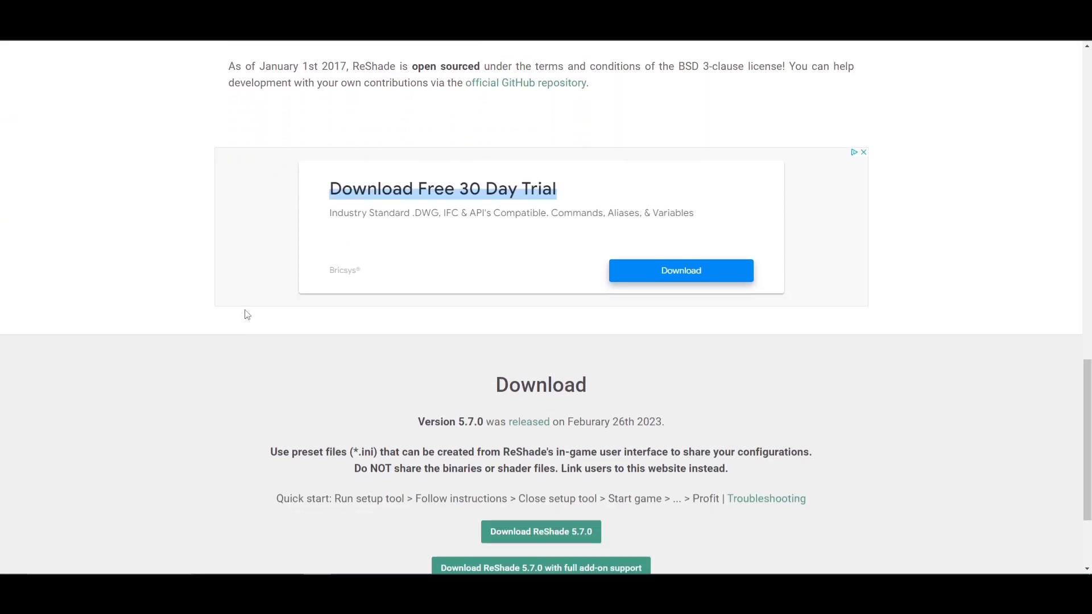
pyautogui.scroll(-3, 245, 314)
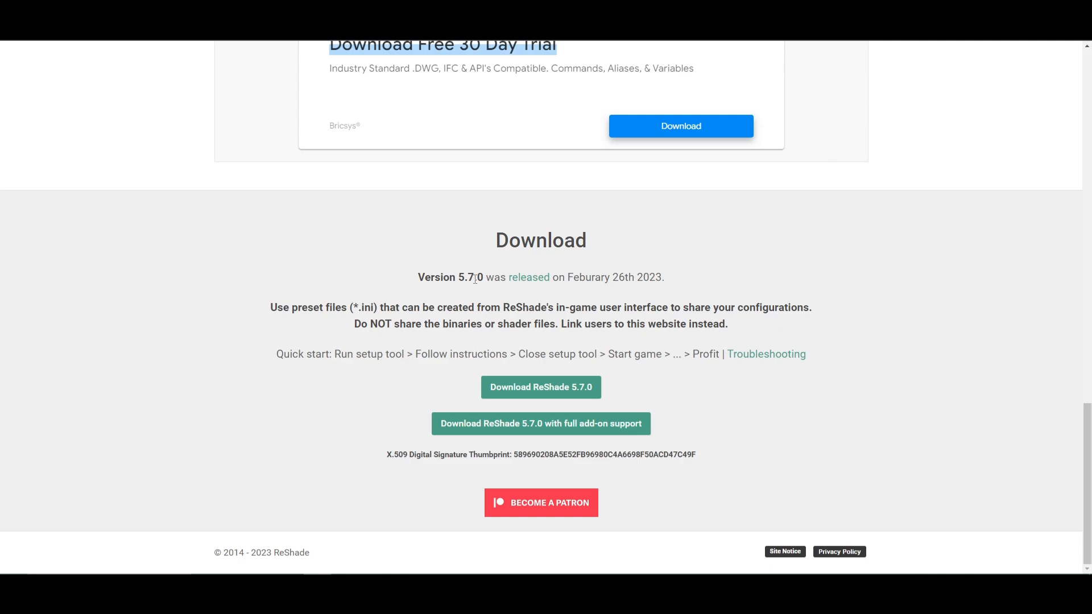
# - Download the ReShade 5.7.0 setup tool and launch the installer from the browser
pyautogui.click(554, 391)
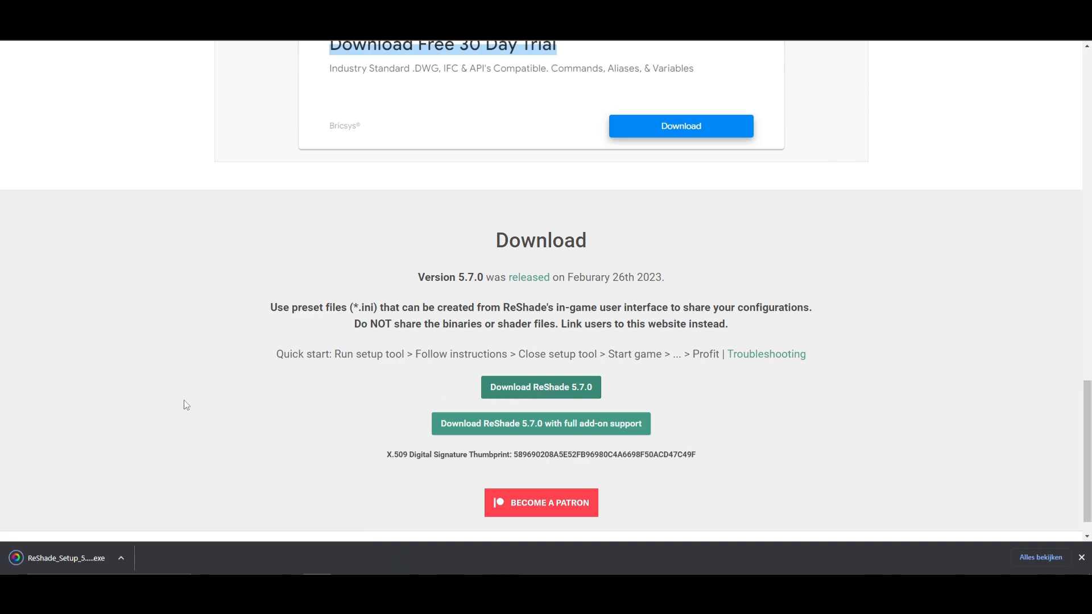
pyautogui.click(66, 558)
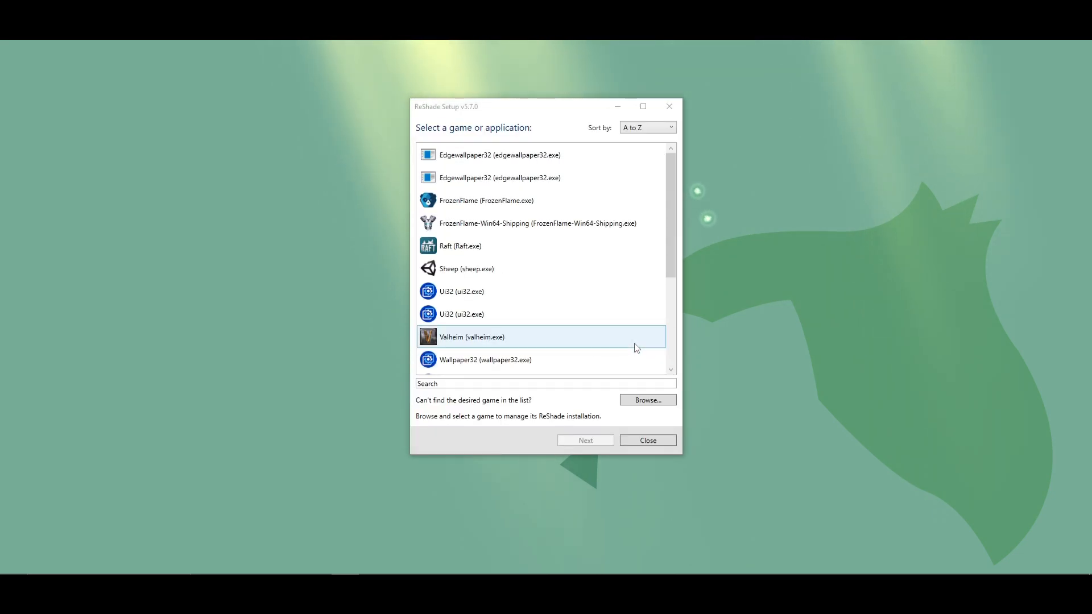
# - Browse to the Games folder and pick 'Gw2-64 - Shortcut' as the target executable
pyautogui.click(670, 214)
pyautogui.click(642, 402)
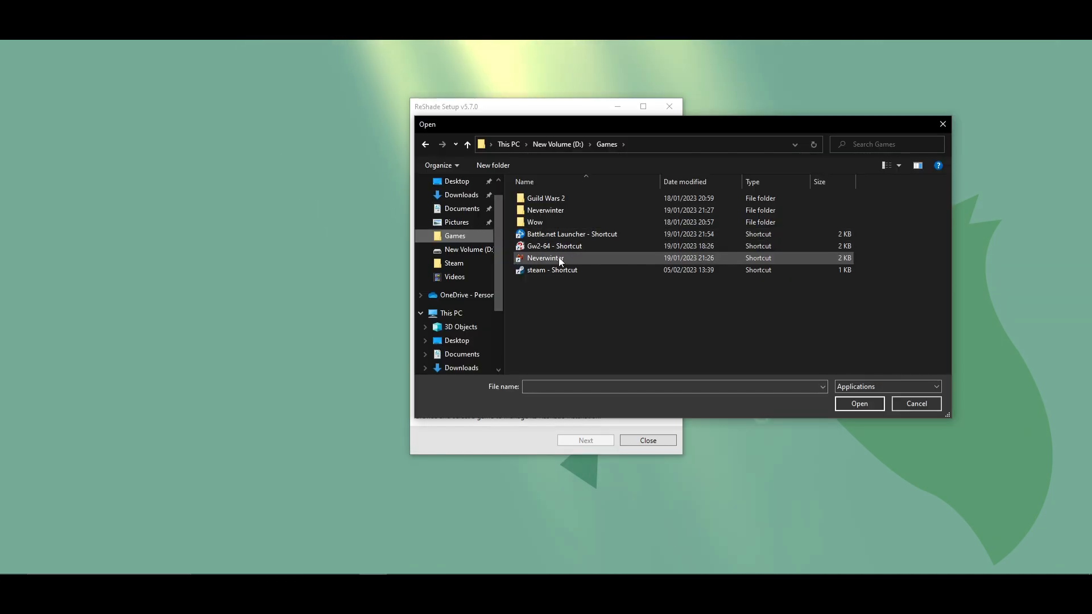
pyautogui.doubleClick(564, 247)
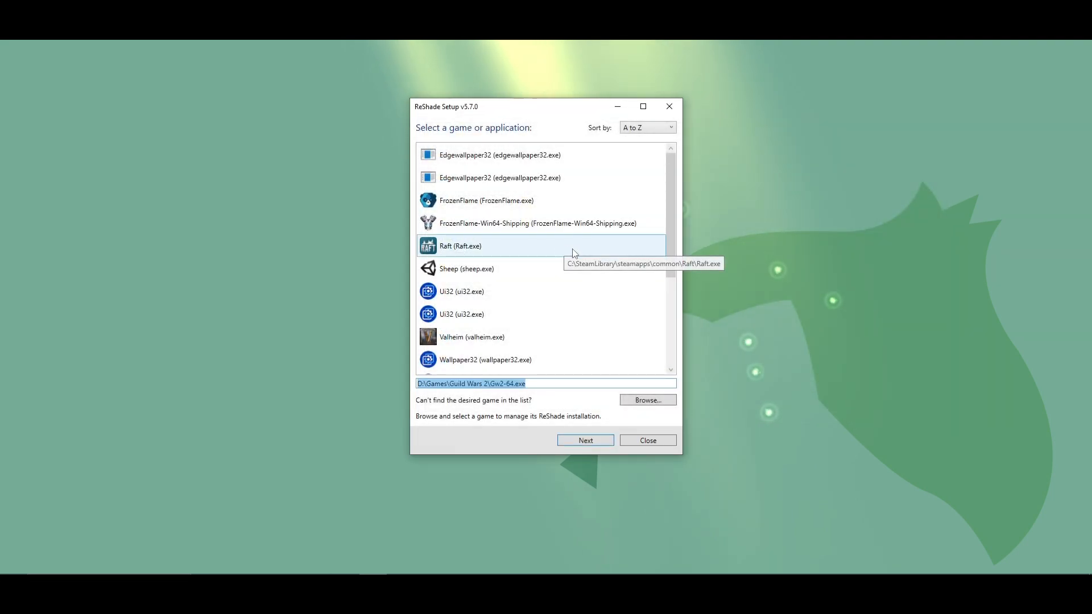
# - Choose DirectX 10/11/12 as the API, skip the preset, and tick 'SweetFX by CeeJay.dk'
pyautogui.click(577, 438)
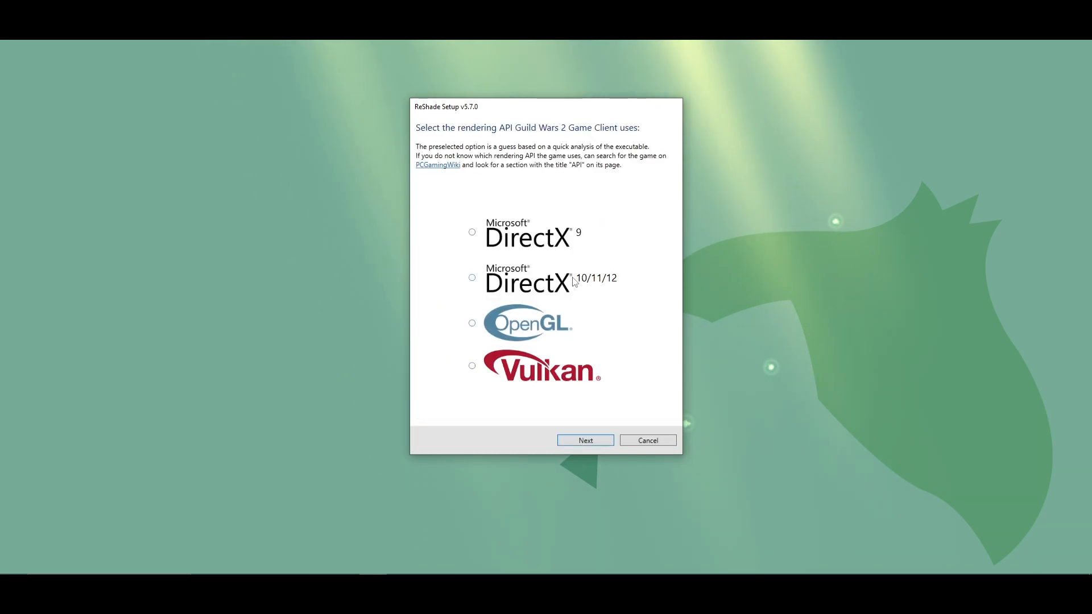
pyautogui.click(473, 278)
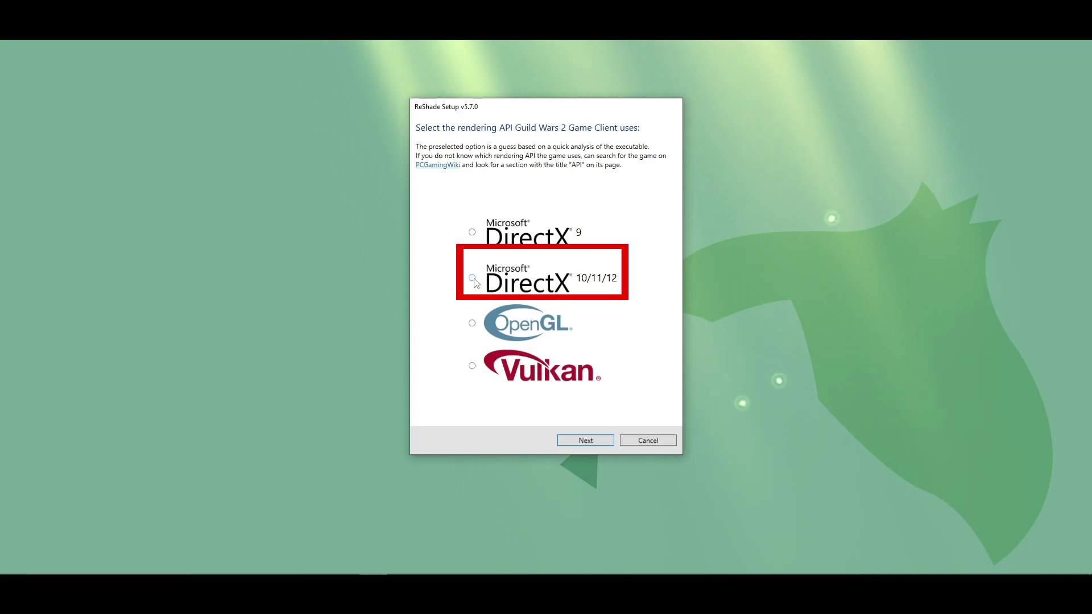
pyautogui.click(586, 441)
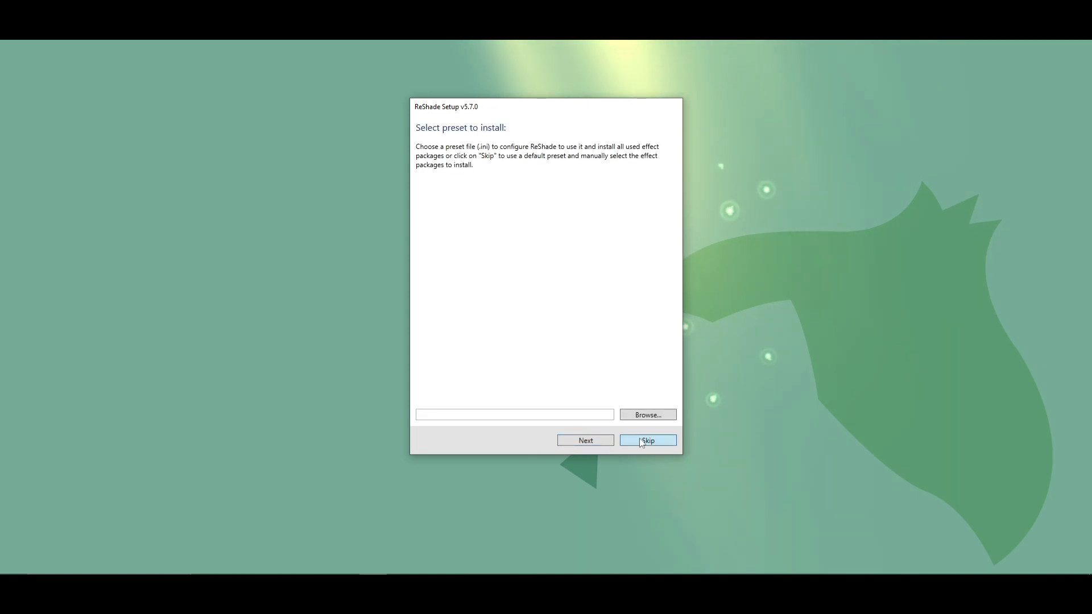
pyautogui.click(648, 440)
pyautogui.click(429, 202)
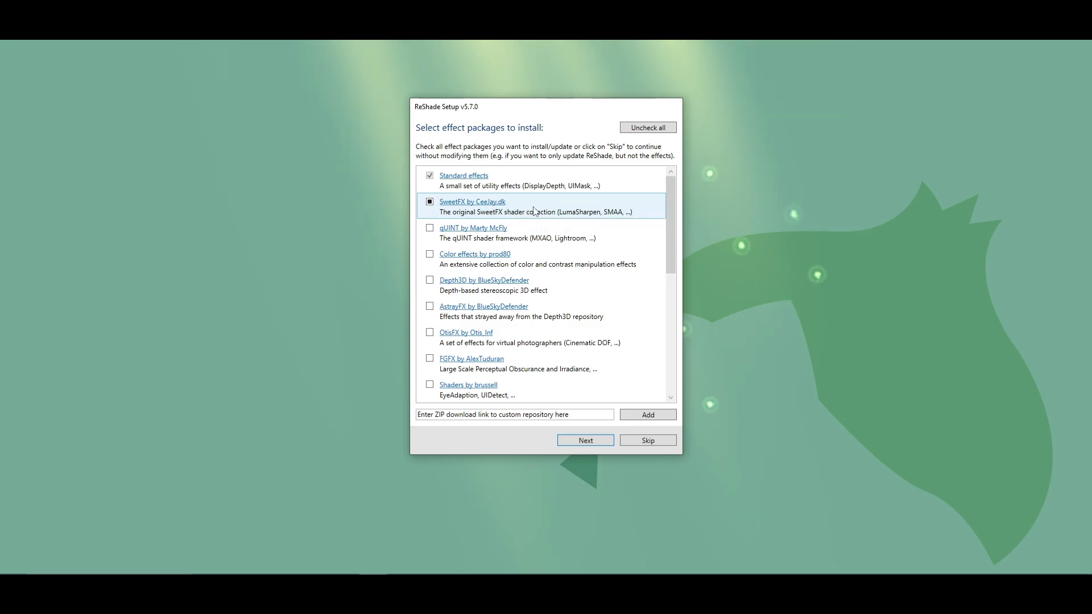
pyautogui.scroll(-5, 534, 273)
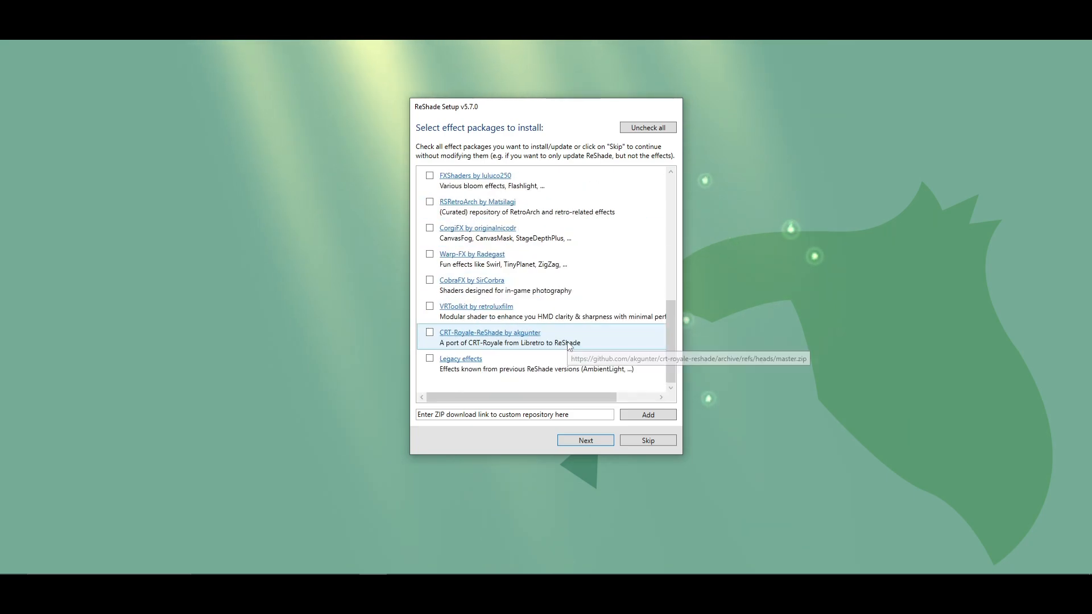
pyautogui.scroll(3, 569, 346)
pyautogui.scroll(3, 569, 345)
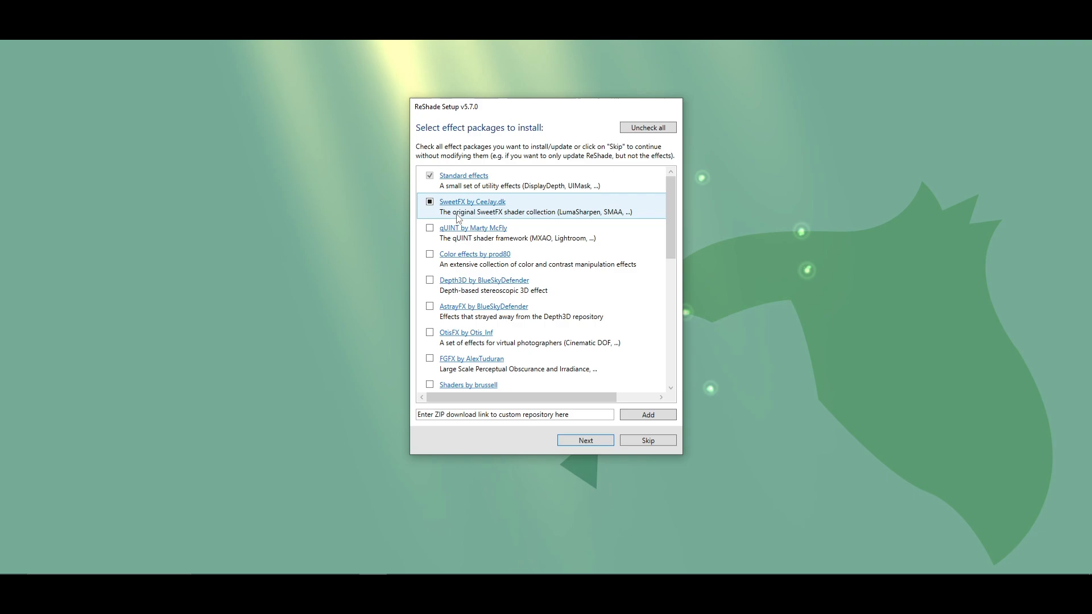
# - Download SweetFX, install all its .fx files, and finish the ReShade setup
pyautogui.click(605, 438)
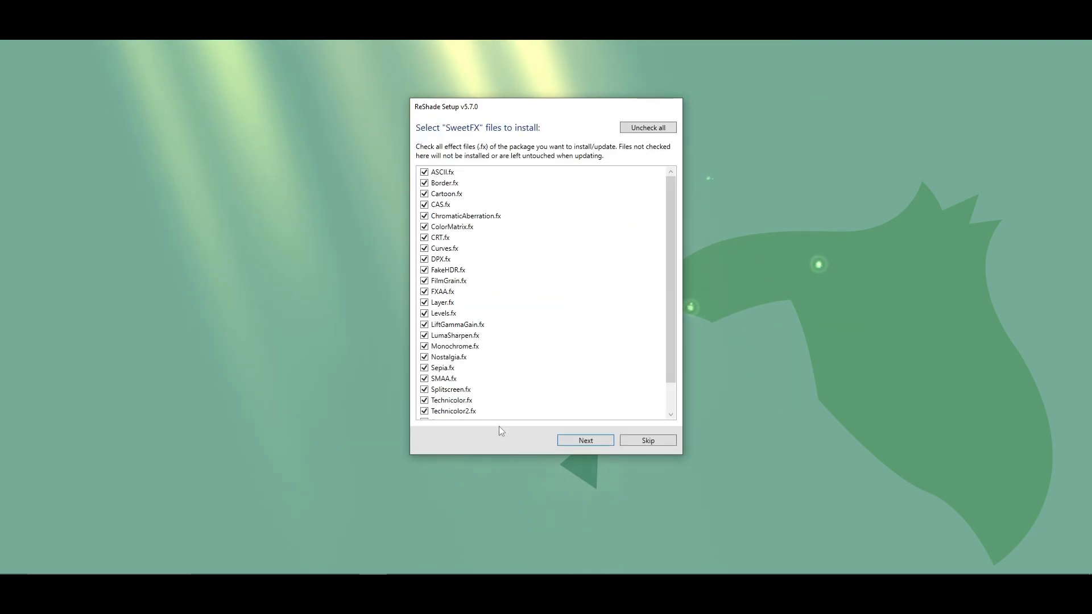
pyautogui.scroll(-2, 499, 376)
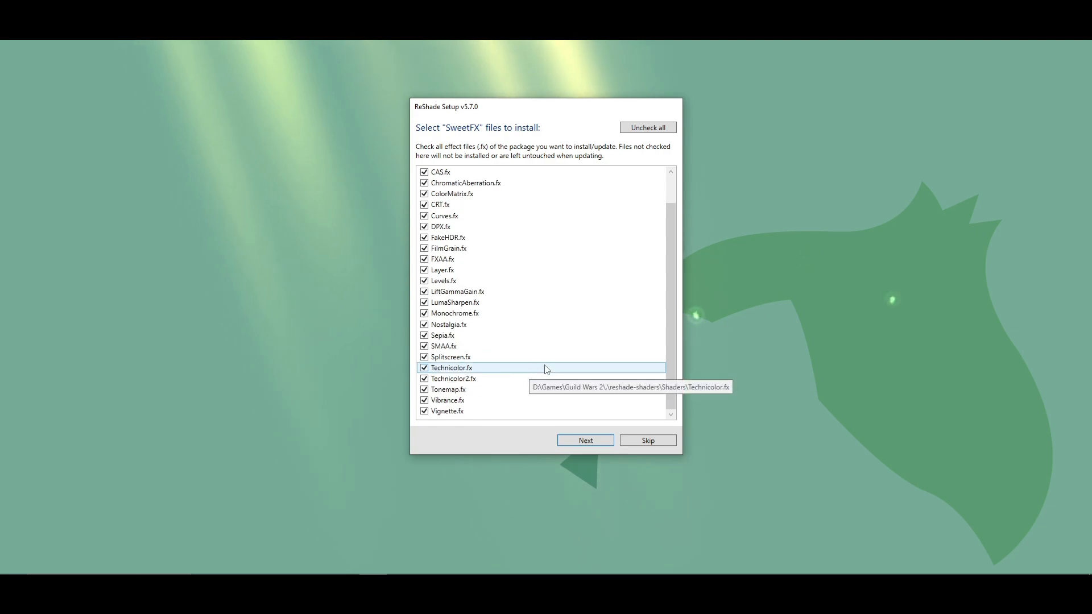
pyautogui.click(601, 438)
pyautogui.click(599, 443)
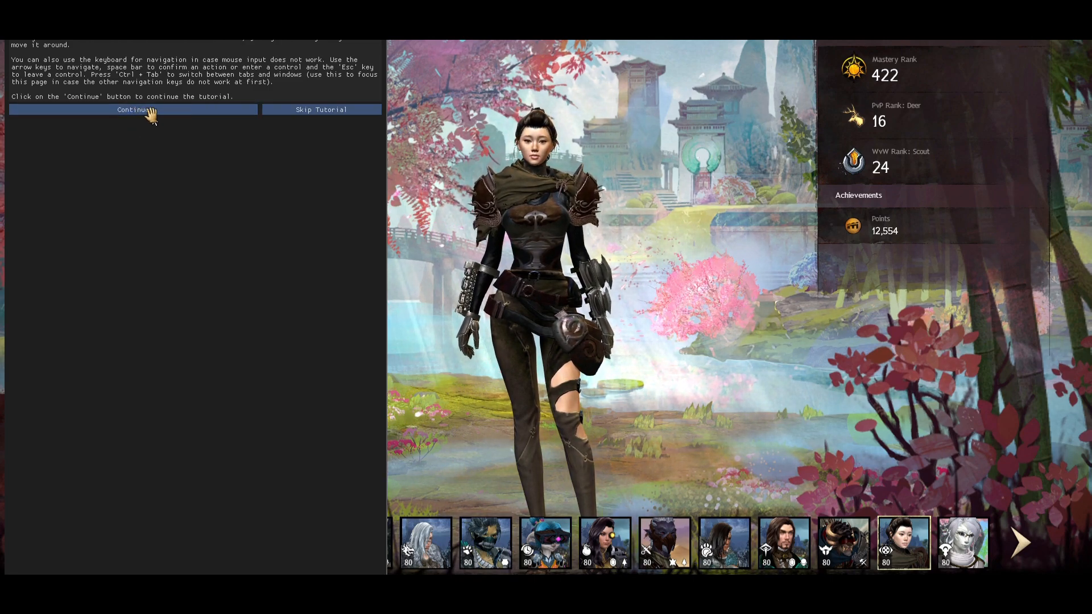
# - Skip the ReShade tutorial and show the effects overlay with the Home key
pyautogui.click(309, 111)
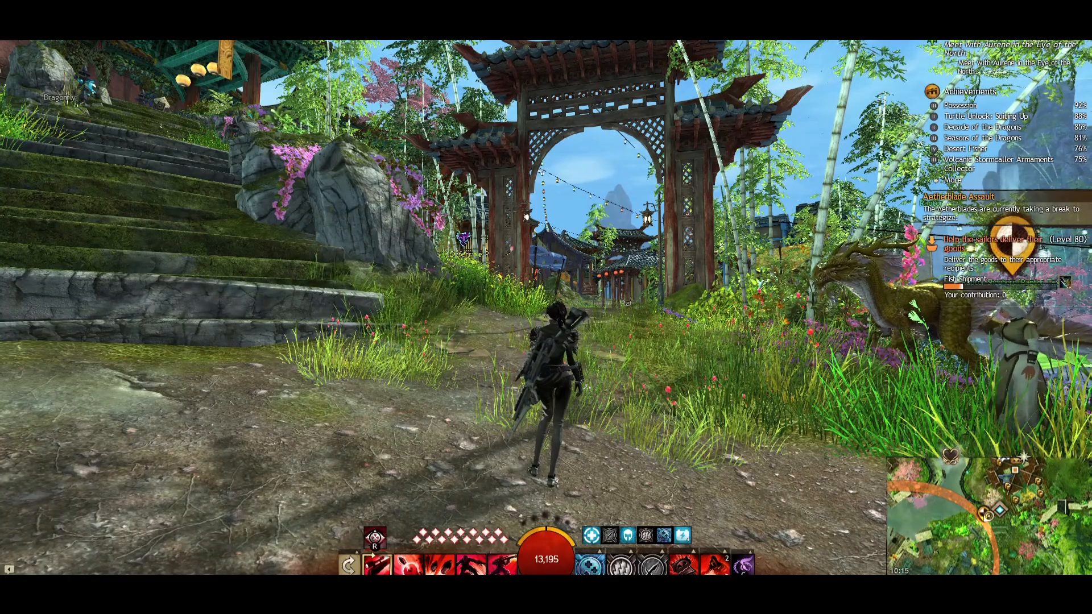
pyautogui.press('Home')
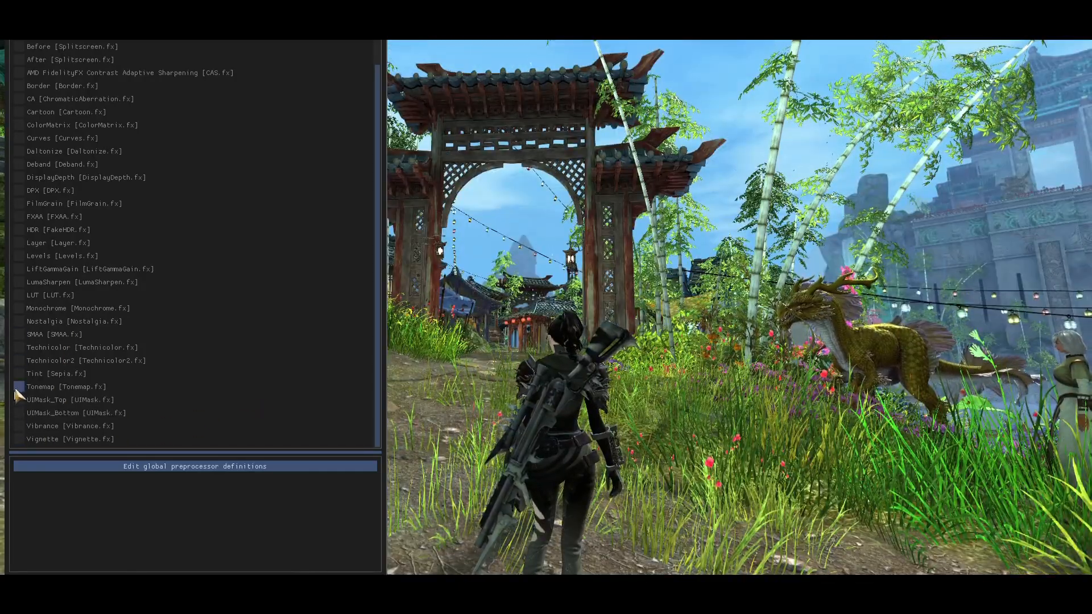
pyautogui.click(19, 387)
pyautogui.click(19, 388)
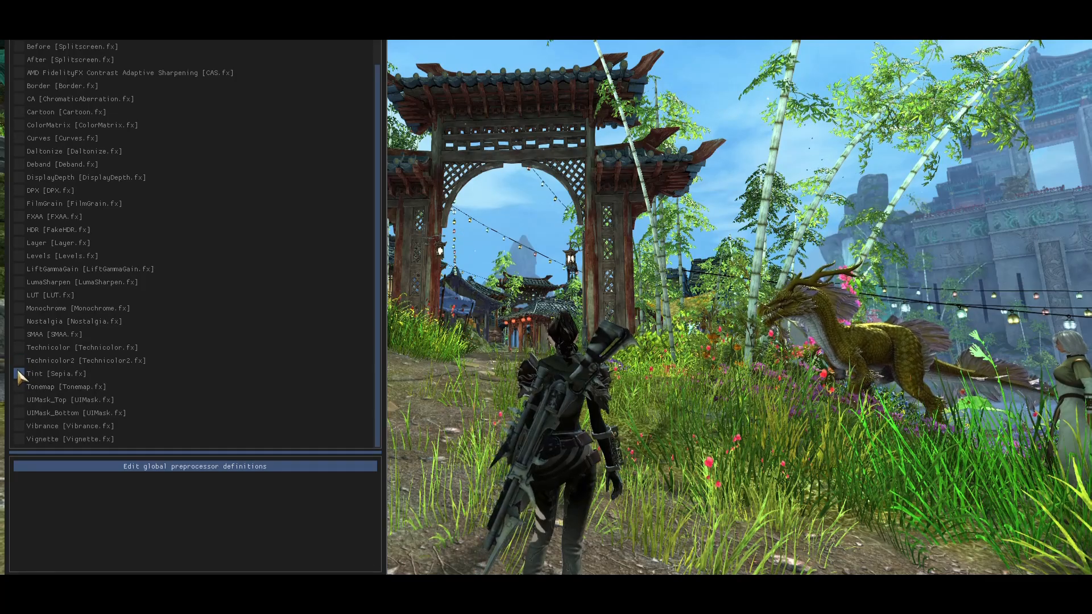
pyautogui.click(19, 373)
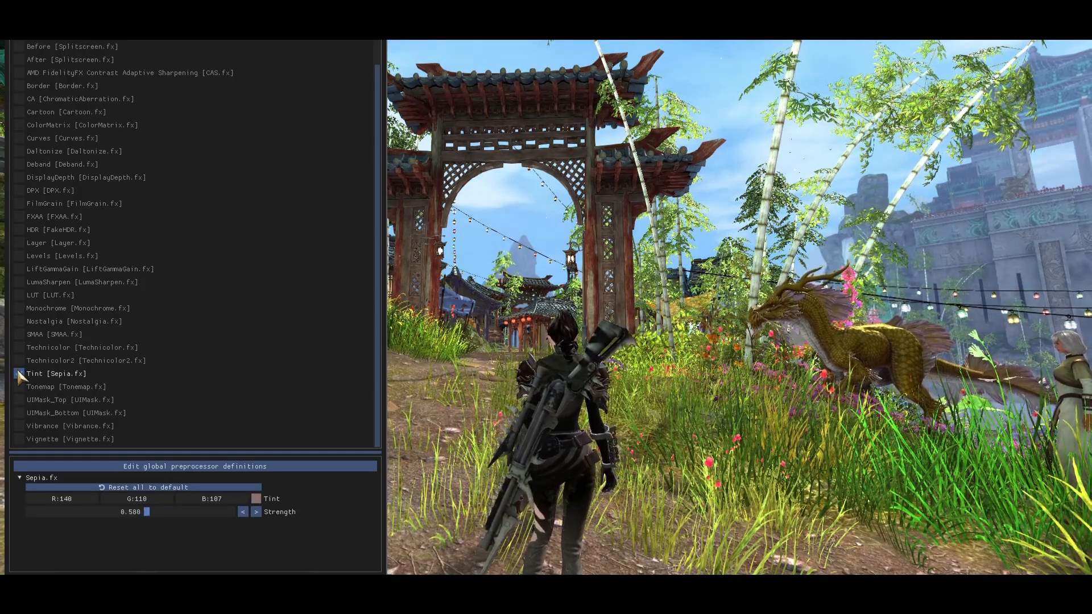
pyautogui.click(19, 374)
pyautogui.click(20, 362)
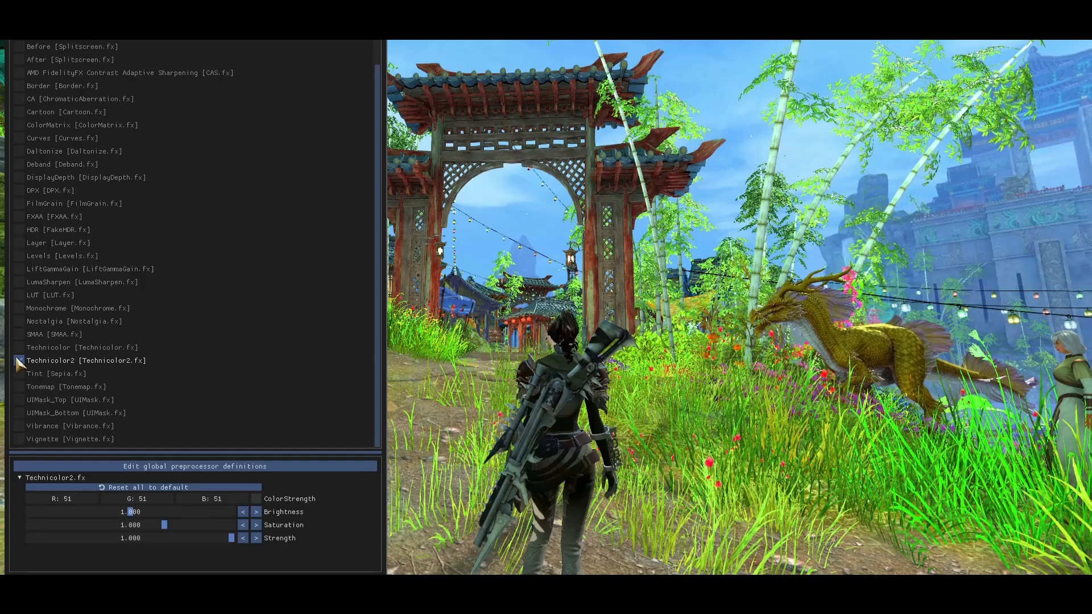
pyautogui.click(19, 361)
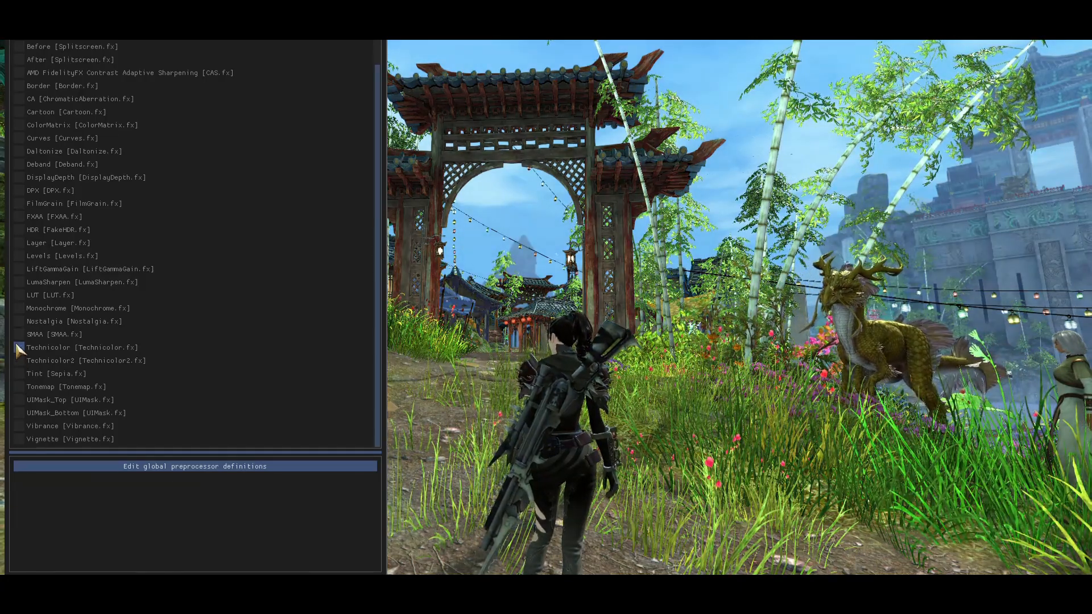
pyautogui.click(19, 348)
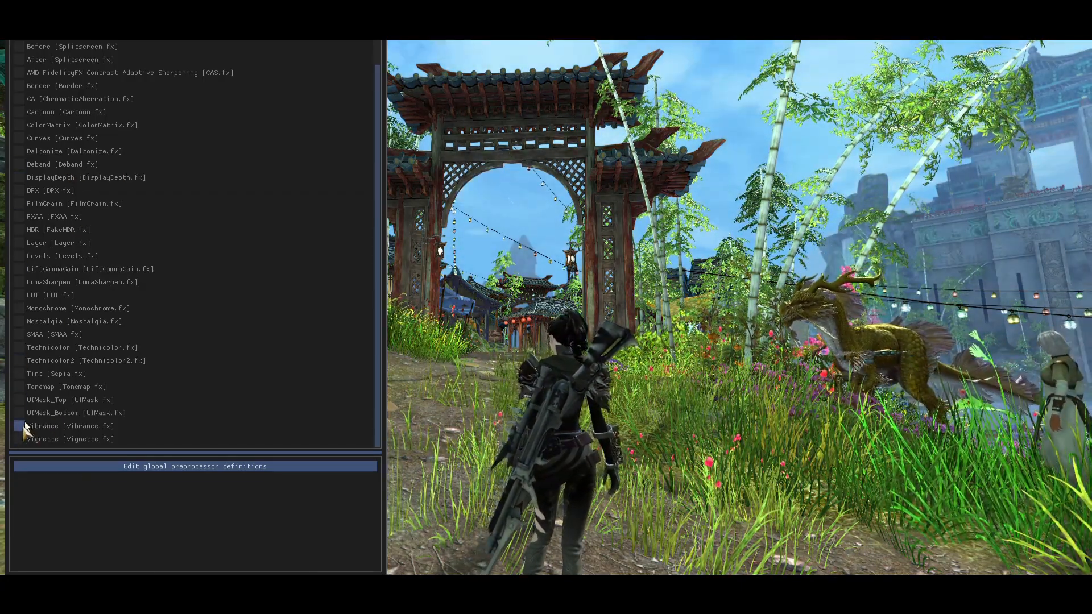
# - Enable Vibrance.fx and Vignette.fx, toggling Vibrance a few times to compare the look
pyautogui.click(19, 426)
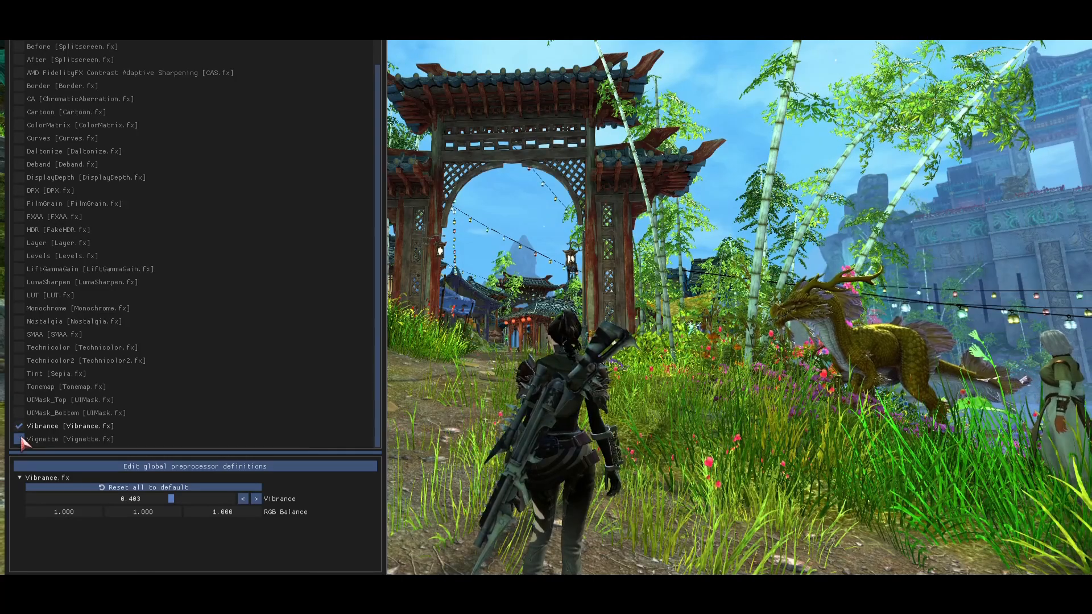
pyautogui.click(20, 438)
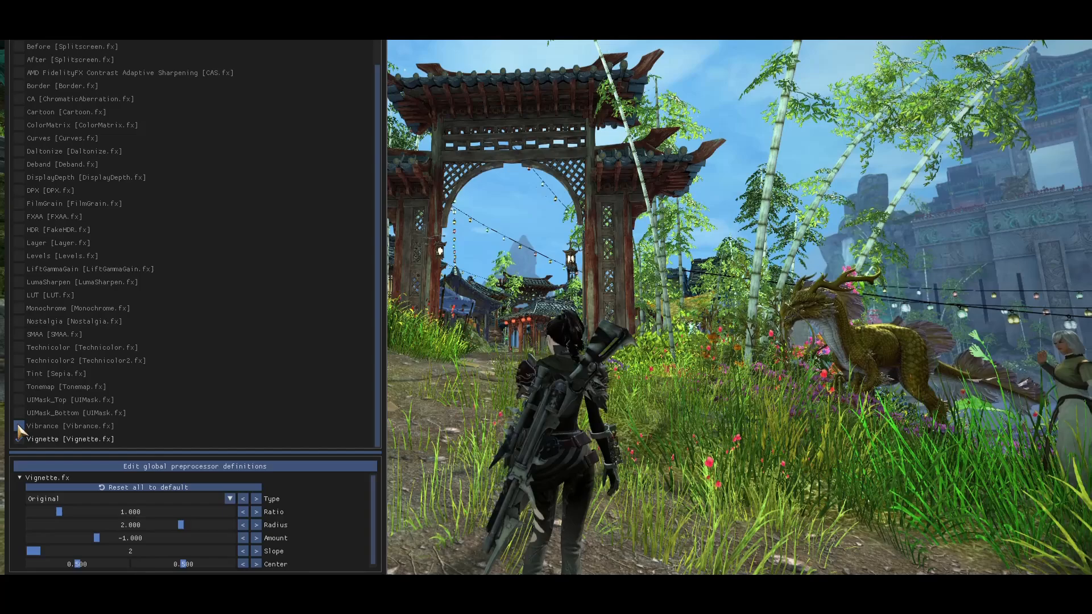
pyautogui.scroll(3, 195, 512)
pyautogui.click(18, 426)
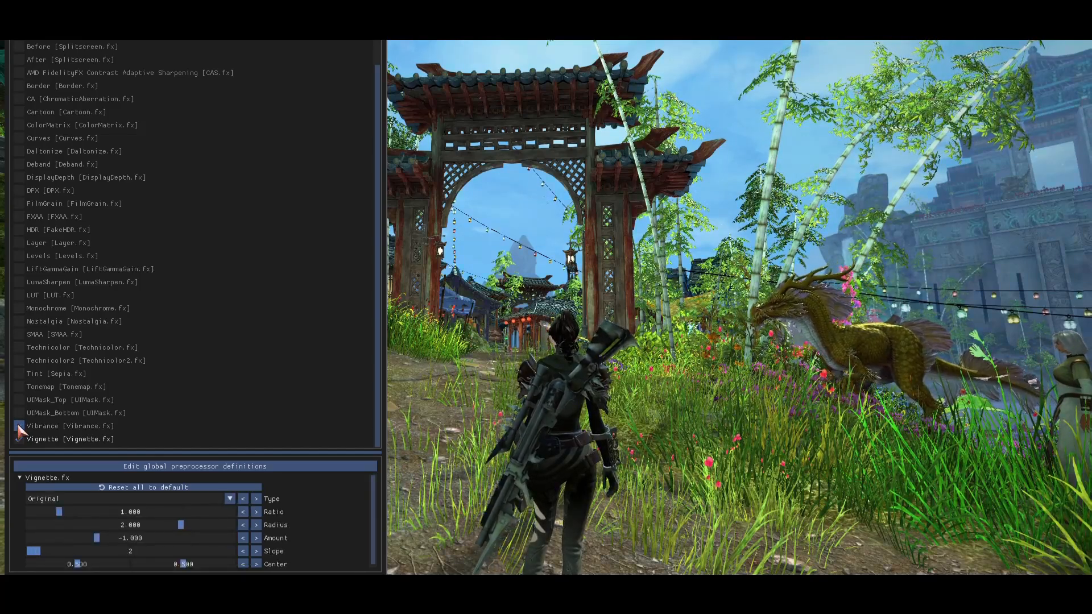
pyautogui.click(19, 425)
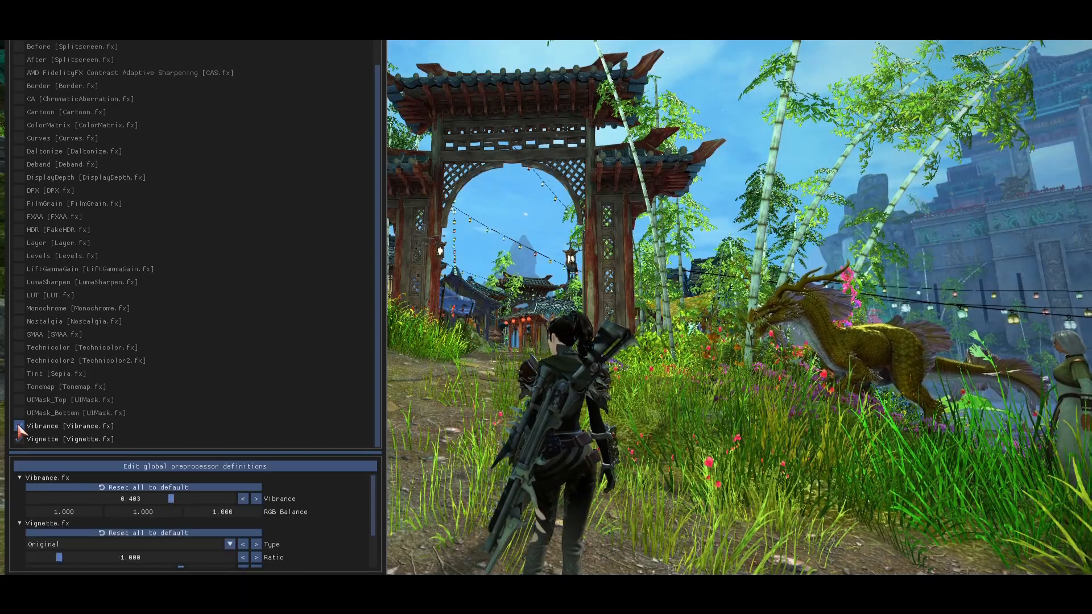
pyautogui.click(19, 426)
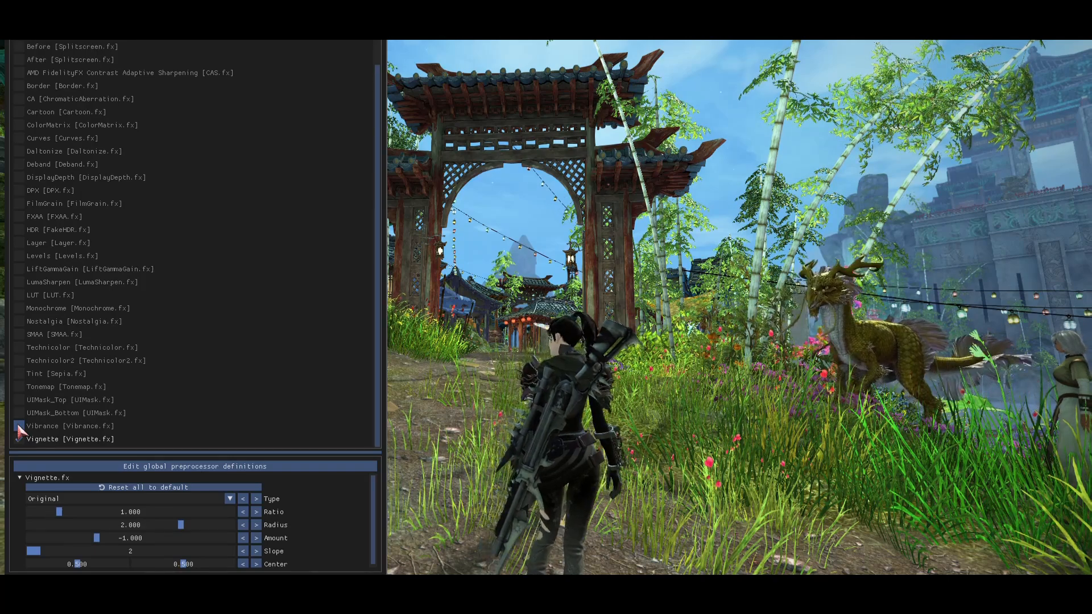
pyautogui.click(19, 426)
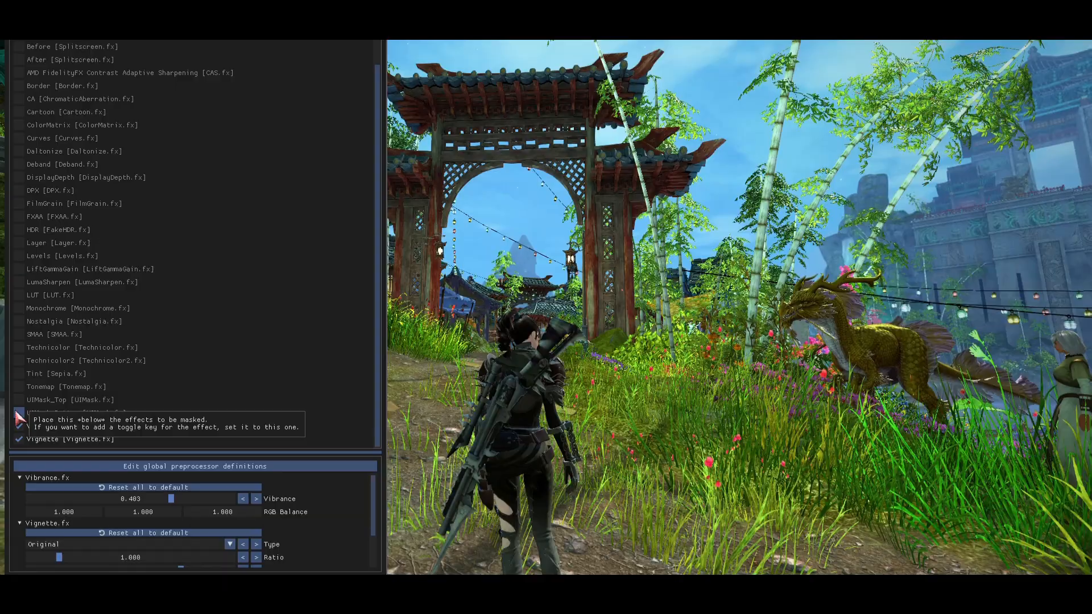
# - Close the overlay and orbit the camera past the cherry tree, stairs and tower
pyautogui.press('Home')
pyautogui.moveTo(546, 307); pyautogui.dragTo(257, 307)
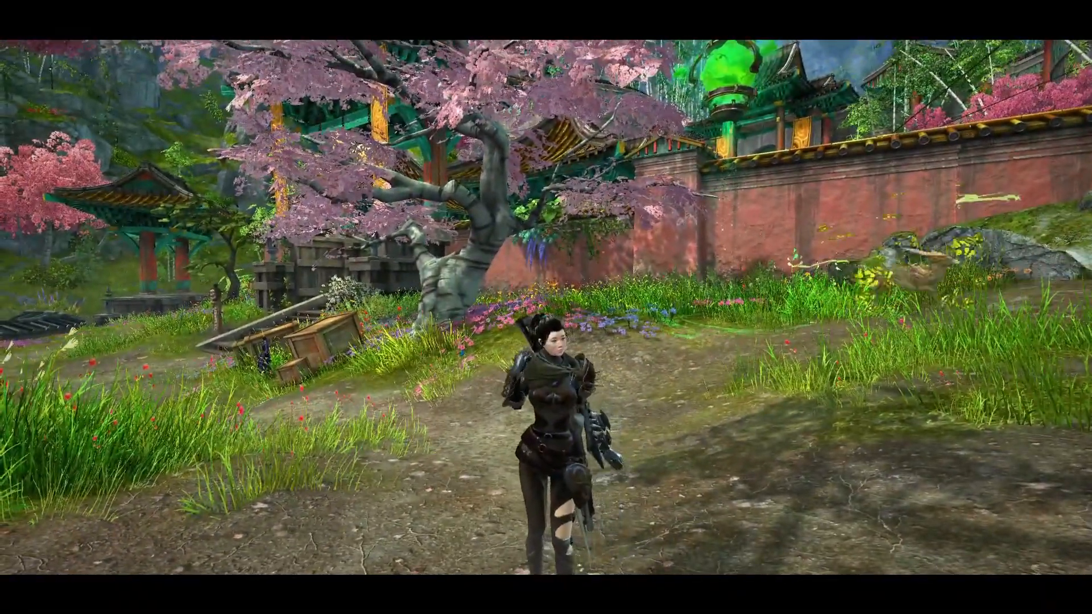
pyautogui.moveTo(546, 307); pyautogui.dragTo(256, 307)
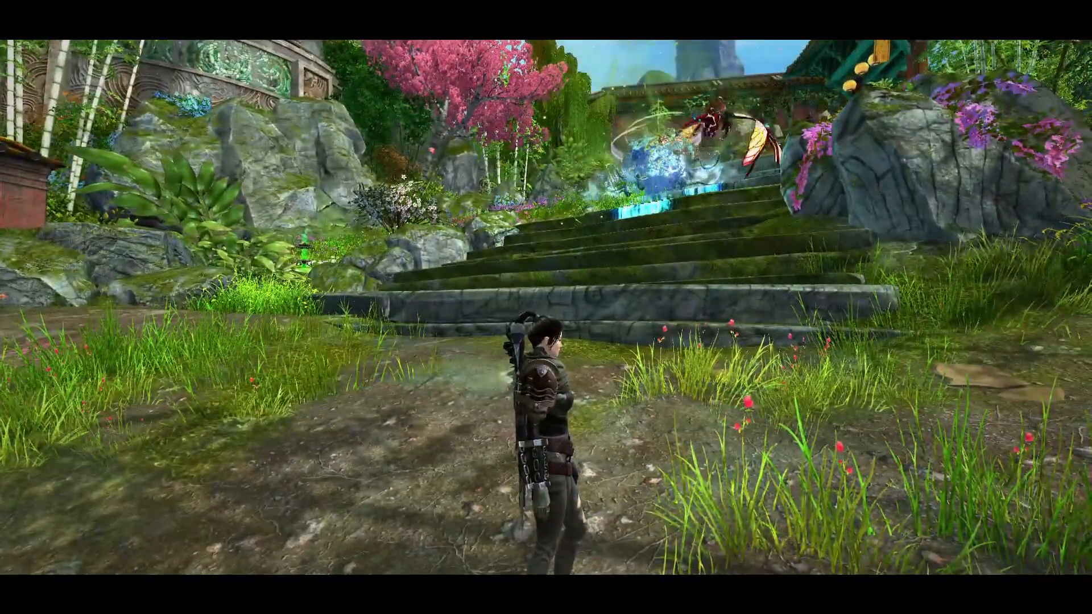
pyautogui.moveTo(546, 341); pyautogui.dragTo(547, 255)
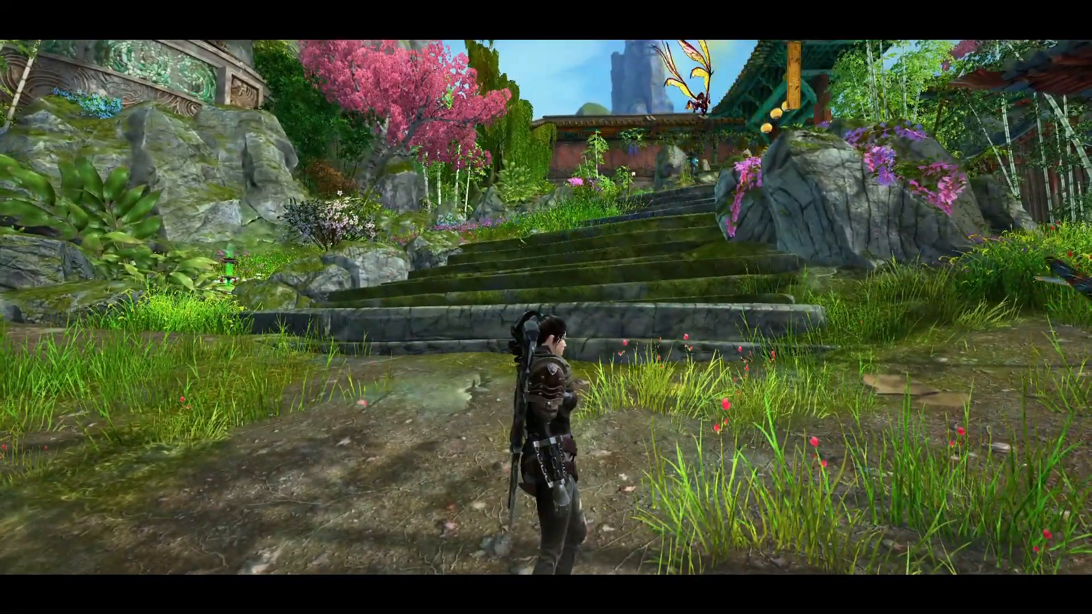